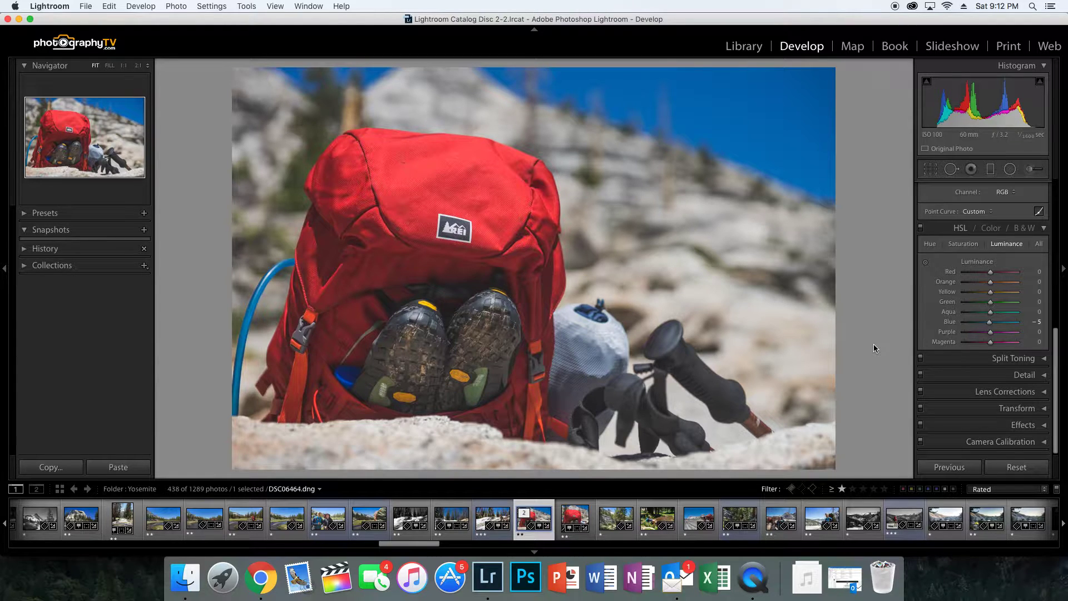
Compare the edited backpack photo with its original, then bring the Basic tone settings into view
key("backslash")
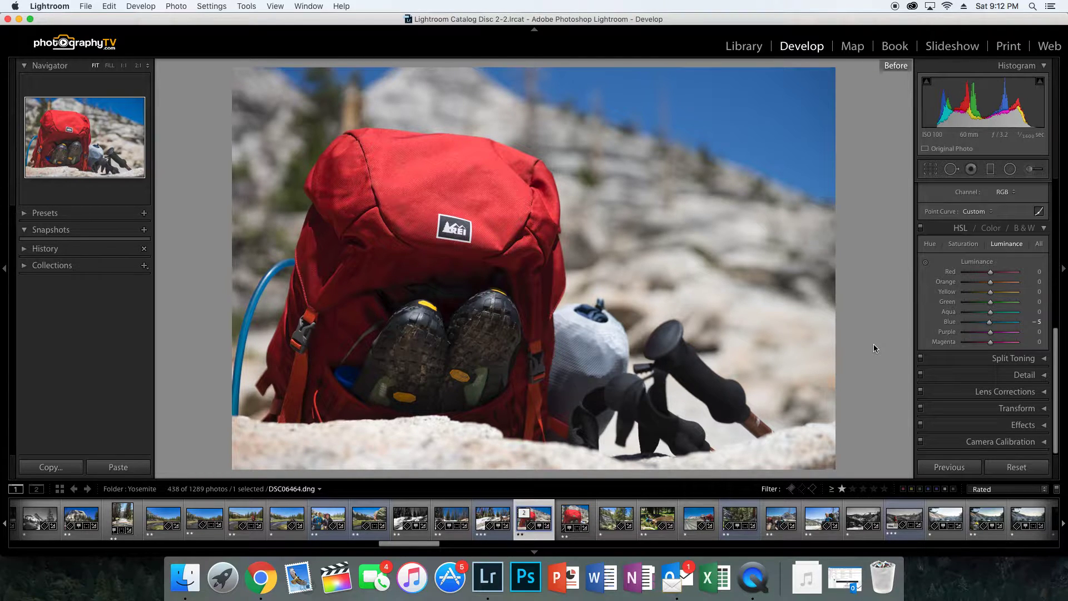
key("backslash")
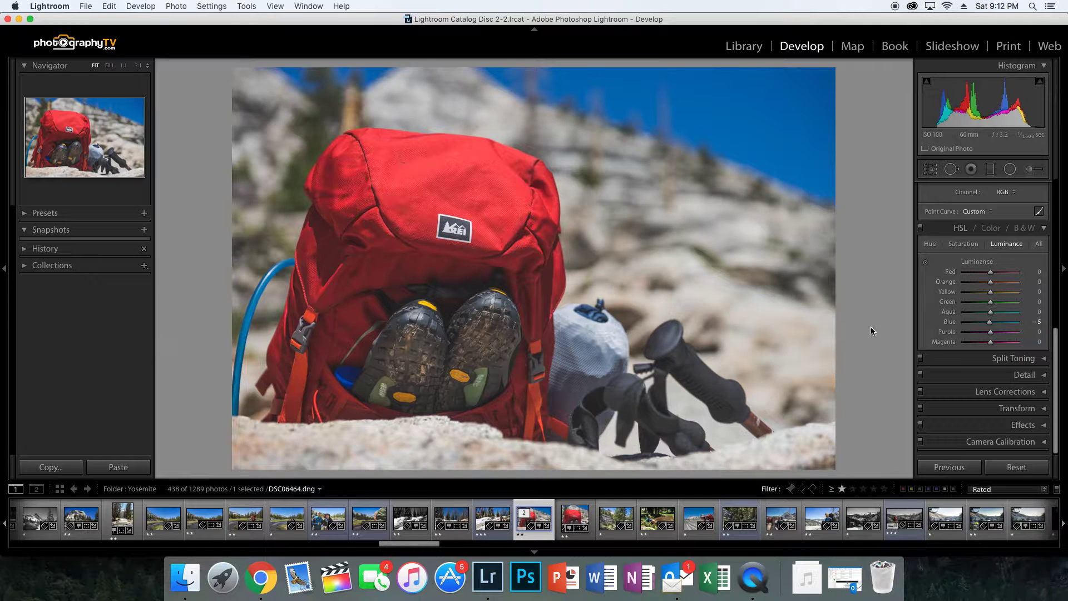
scroll(990, 317, "up", 10)
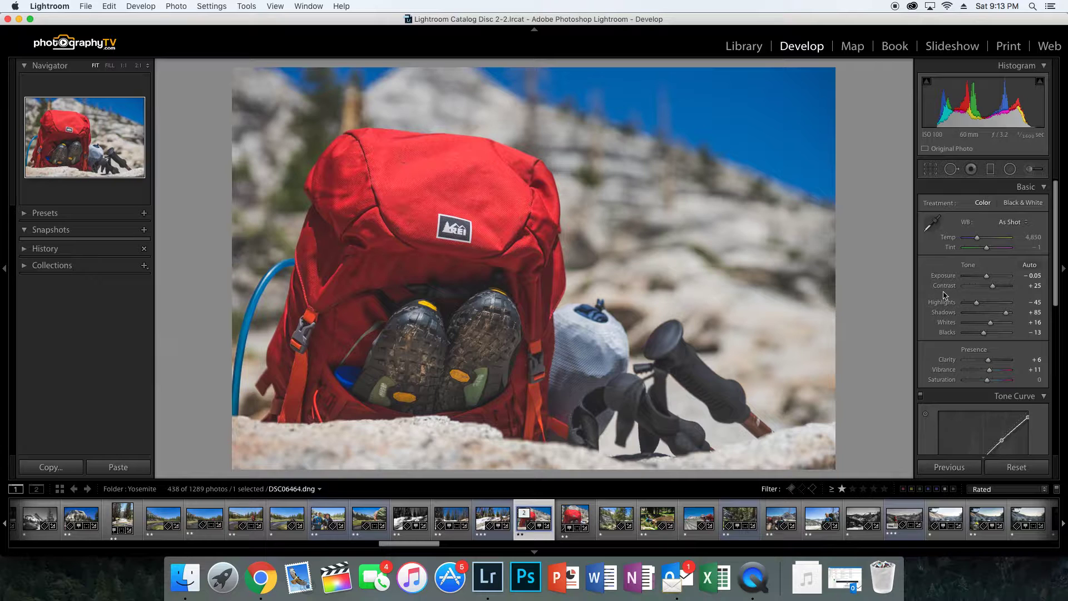
Test contrast levels on the backpack photo, ending at Contrast +26 and Highlights -31
double_click(994, 286)
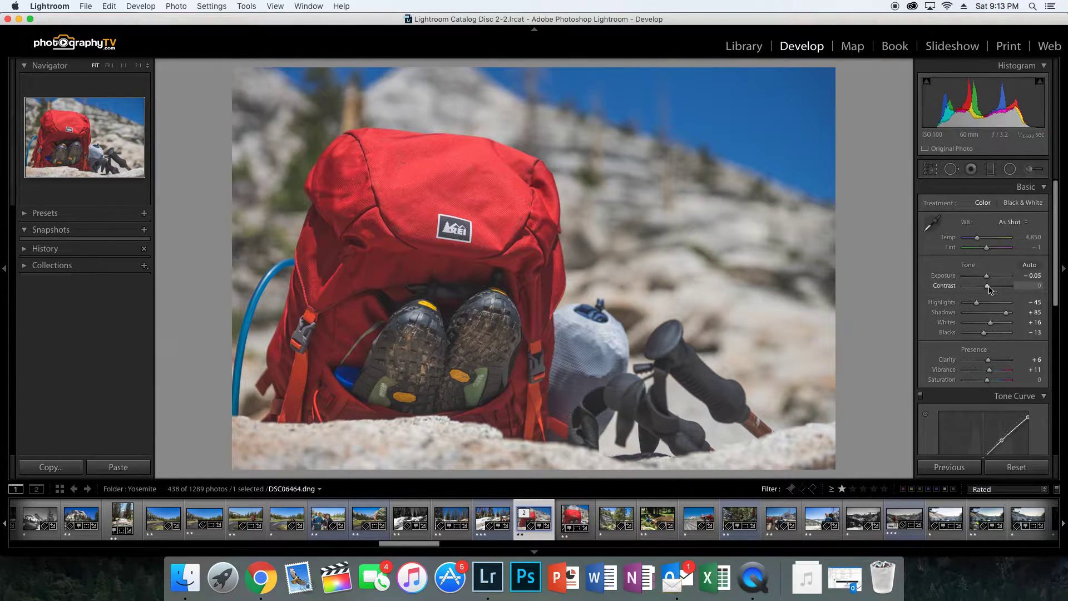
left_click_drag(987, 285, 994, 292)
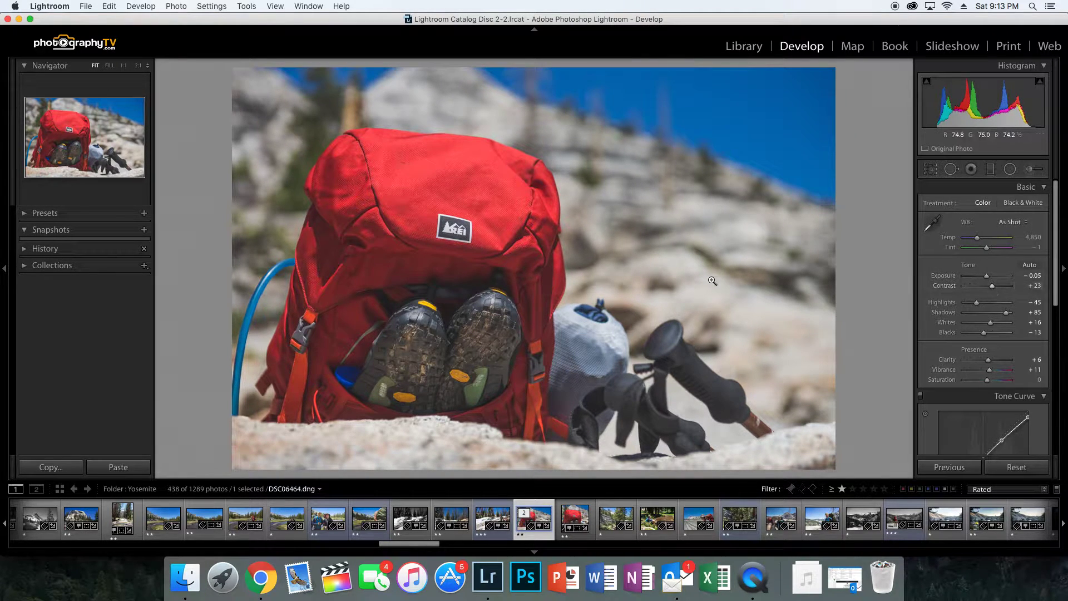
left_click_drag(991, 285, 995, 288)
left_click_drag(978, 307, 981, 307)
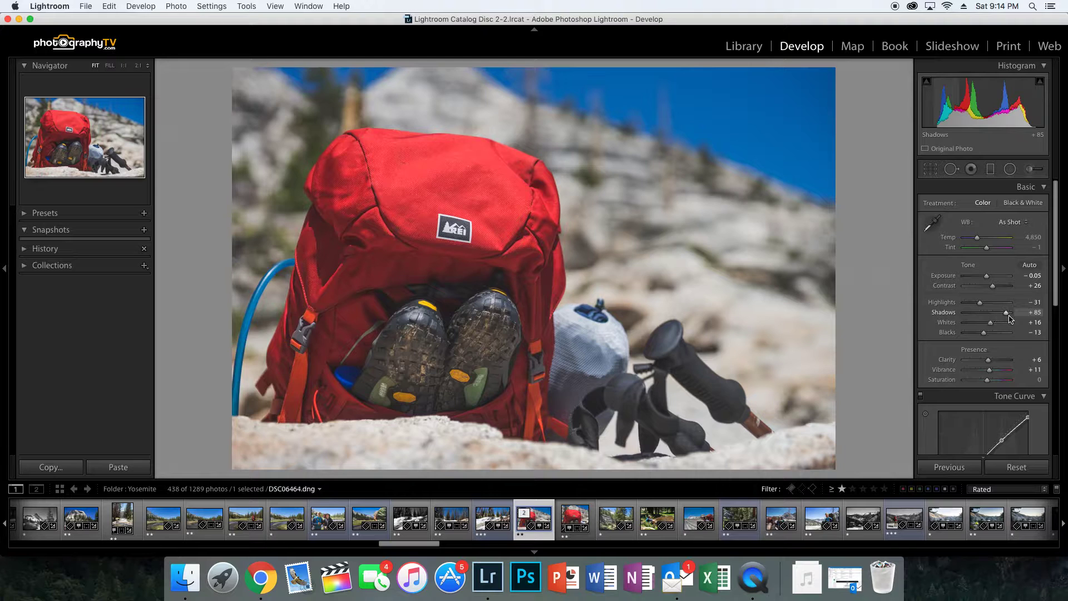
double_click(1006, 312)
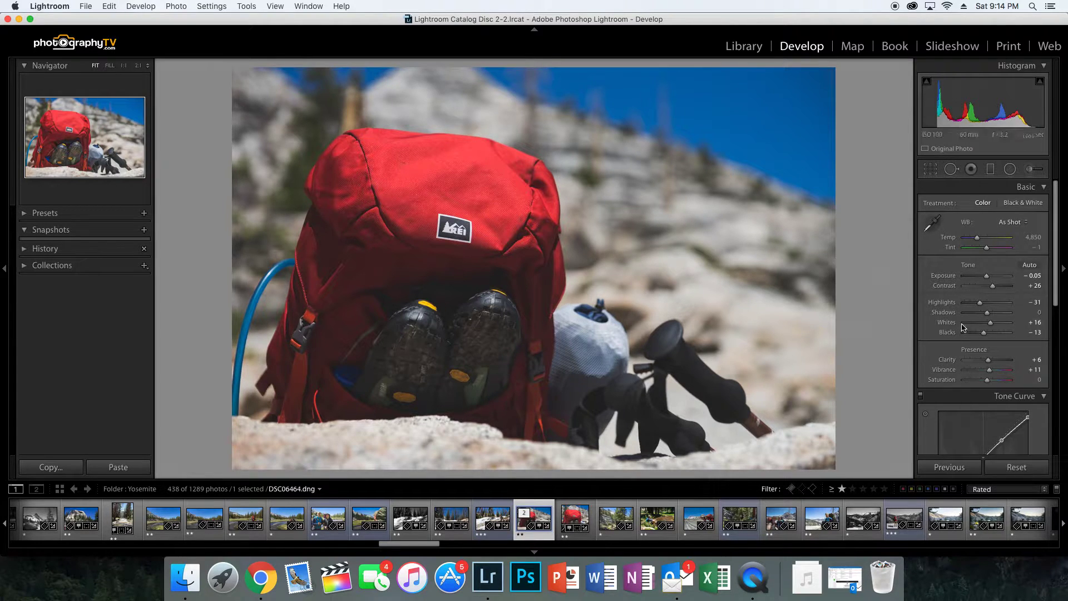
left_click_drag(986, 312, 1006, 316)
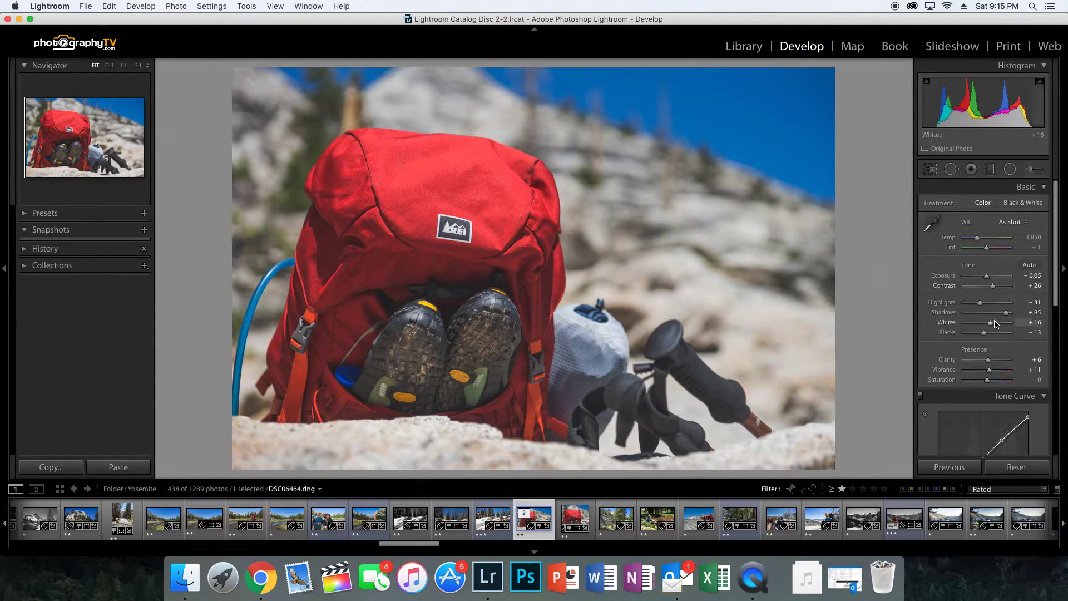
scroll(1006, 317, "down", 5)
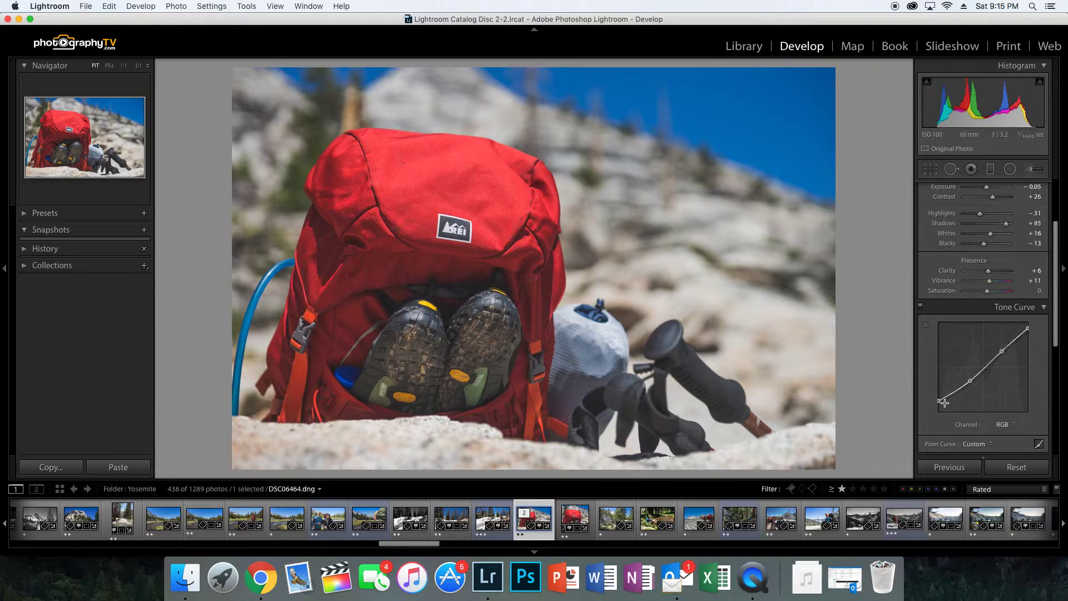
left_click(920, 307)
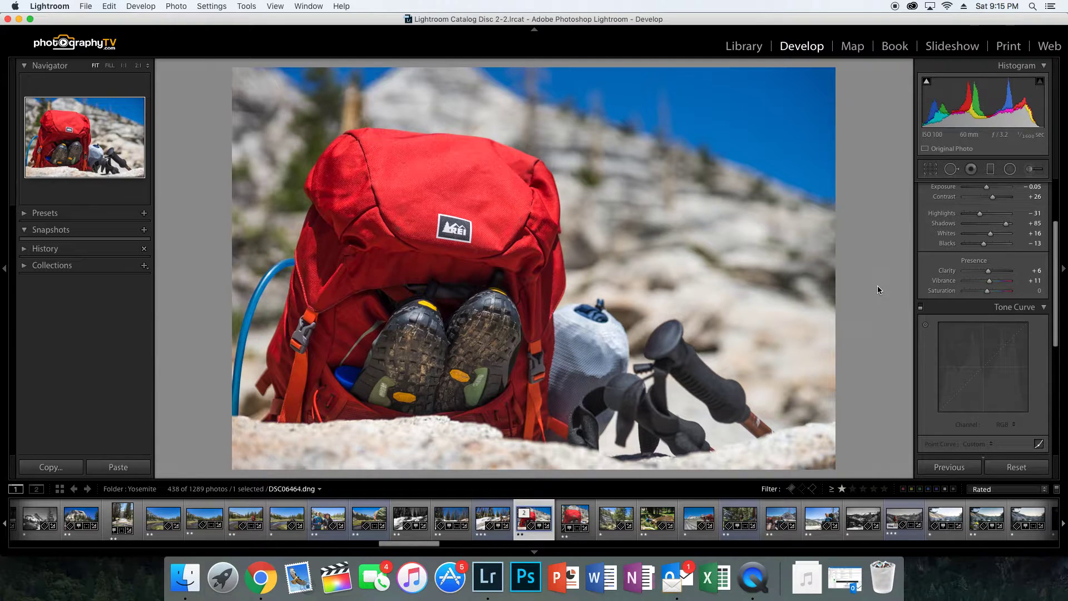
left_click(920, 306)
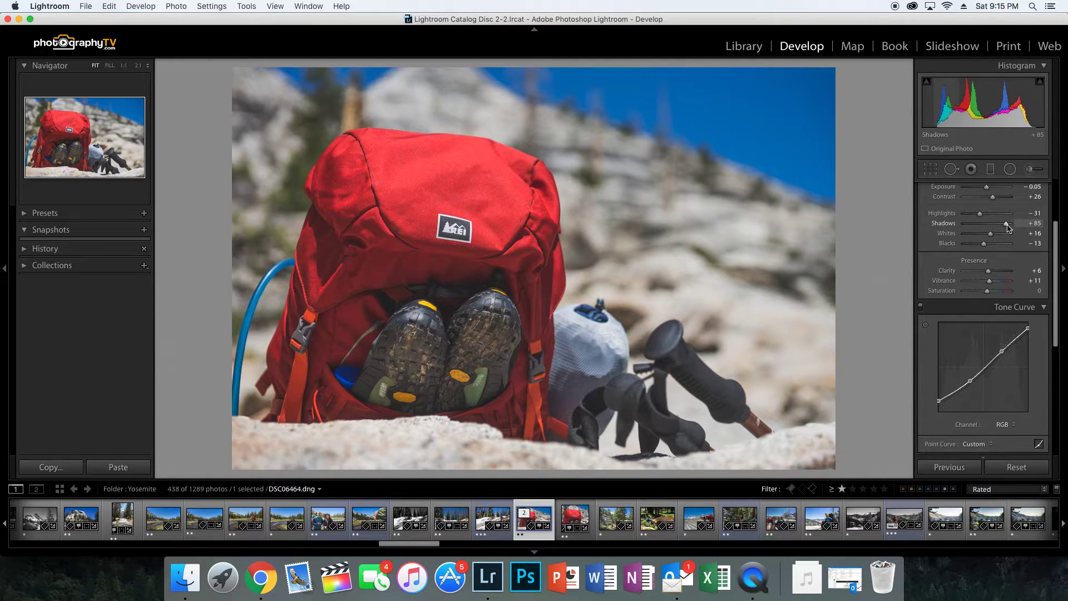
left_click(921, 307)
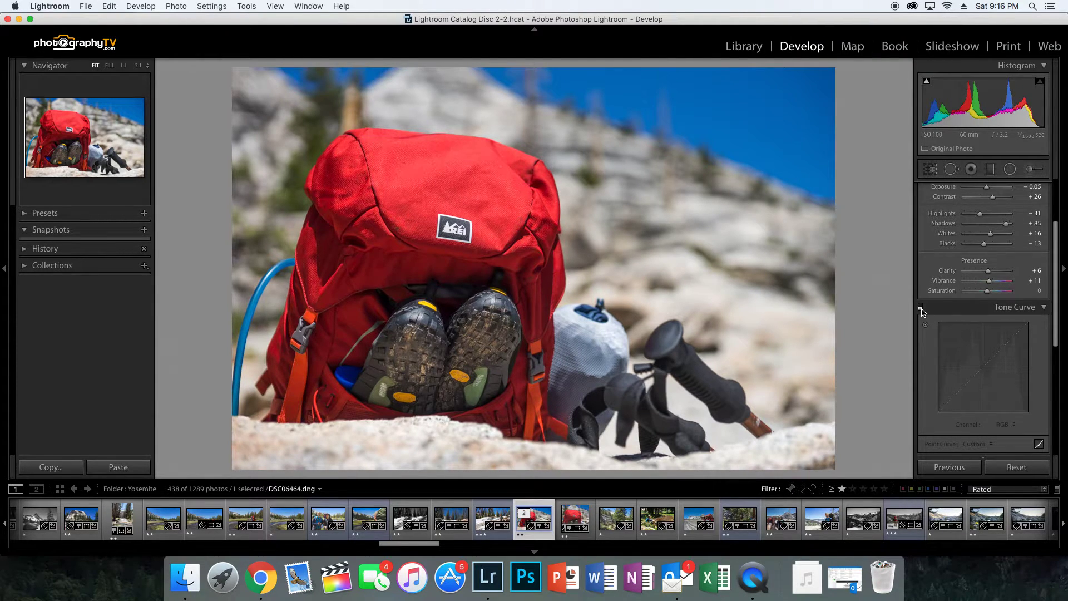
left_click(920, 307)
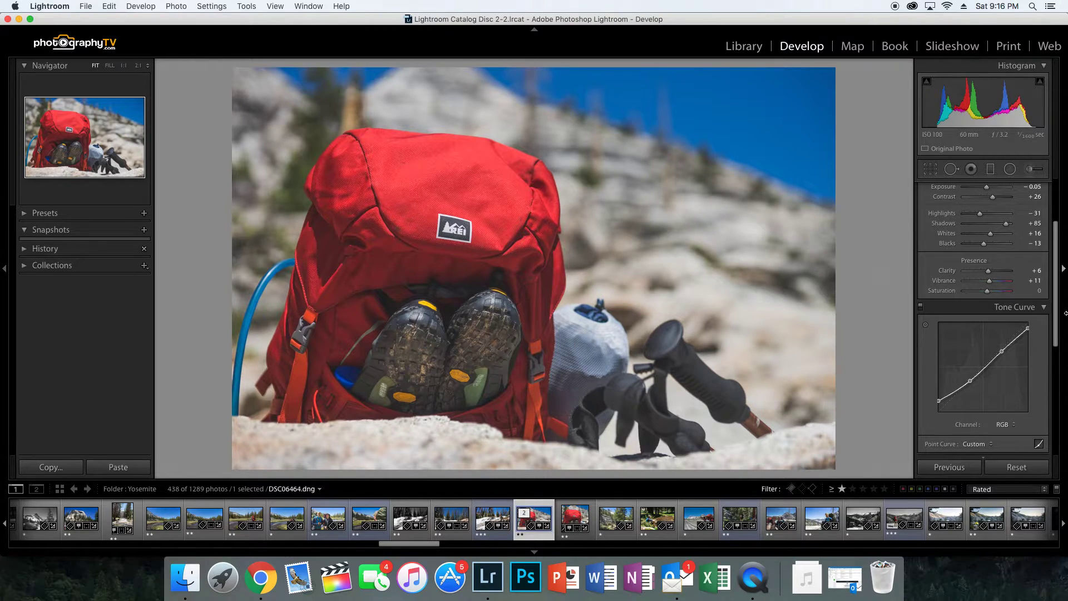
scroll(1056, 312, "up", 2)
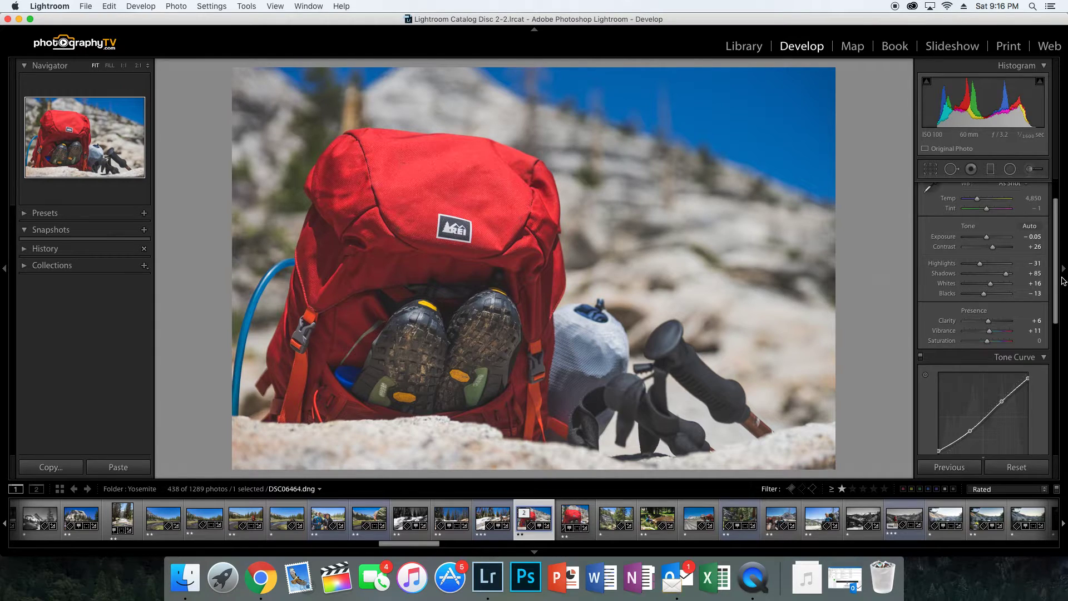
scroll(982, 293, "down", 8)
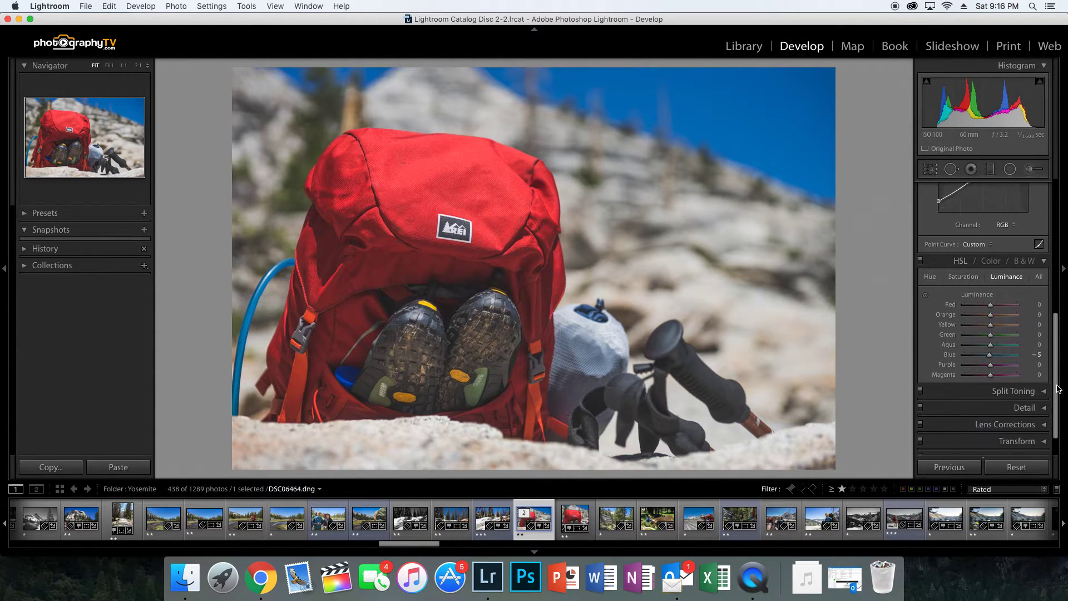
left_click(965, 276)
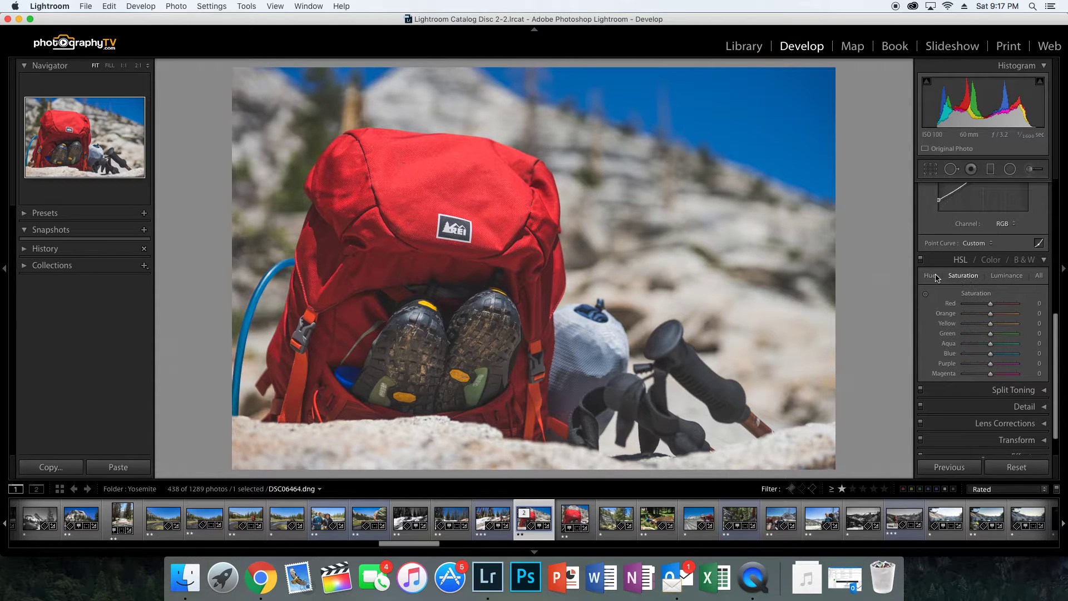
left_click(998, 277)
left_click(970, 281)
left_click(1006, 275)
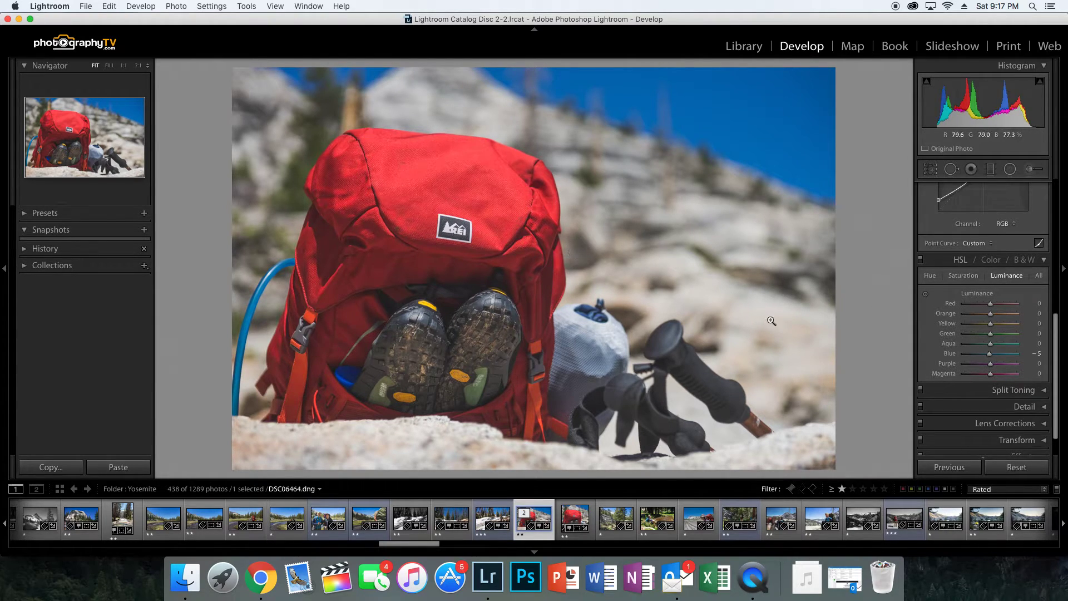
mouse_move(990, 305)
left_mouse_down()
mouse_move(1005, 304)
mouse_move(965, 304)
mouse_move(1001, 304)
mouse_move(989, 307)
left_mouse_up()
Filter the 10-16 folder's grid to rated photos only, showing 186 of 916
key("g")
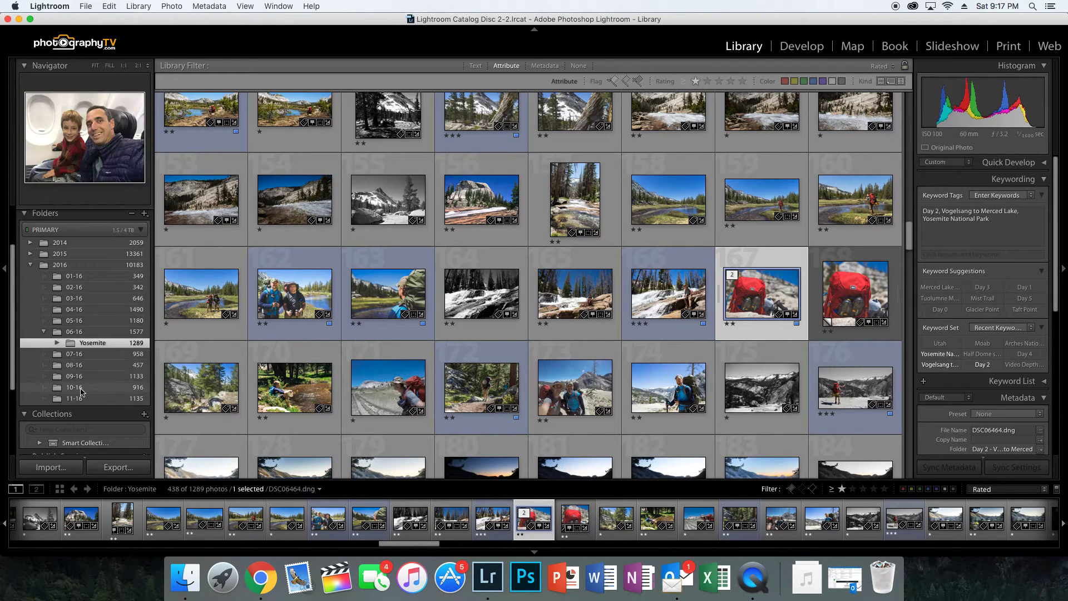
left_click(81, 389)
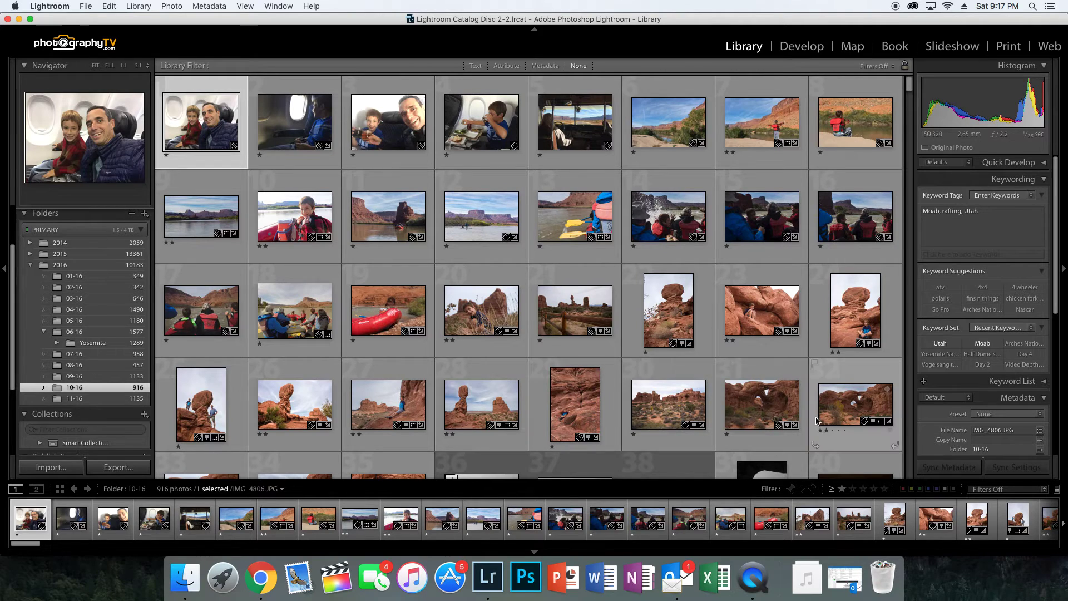
left_click(999, 489)
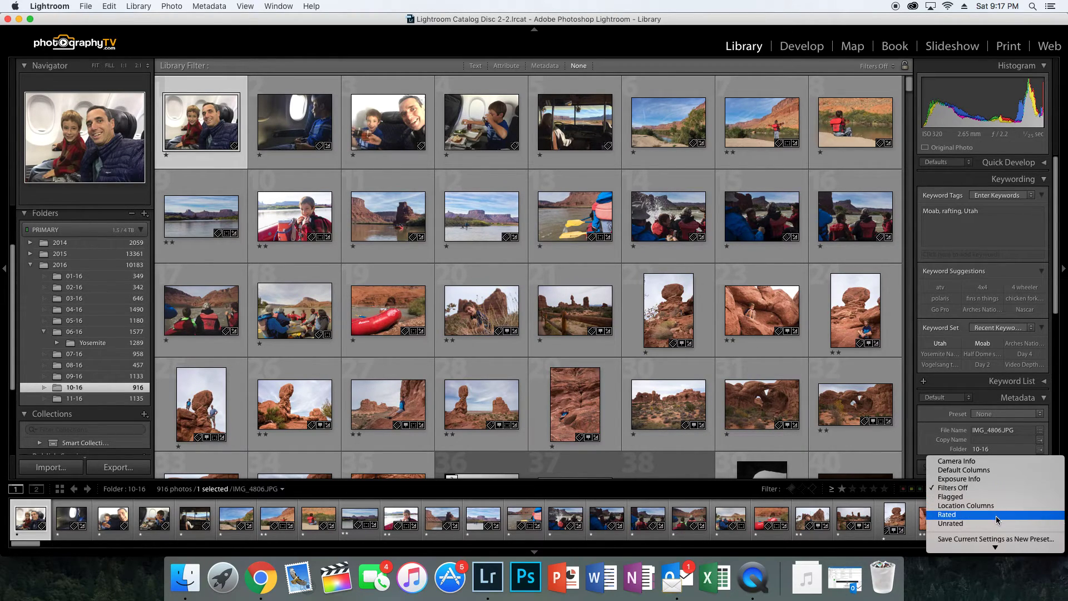
left_click(995, 516)
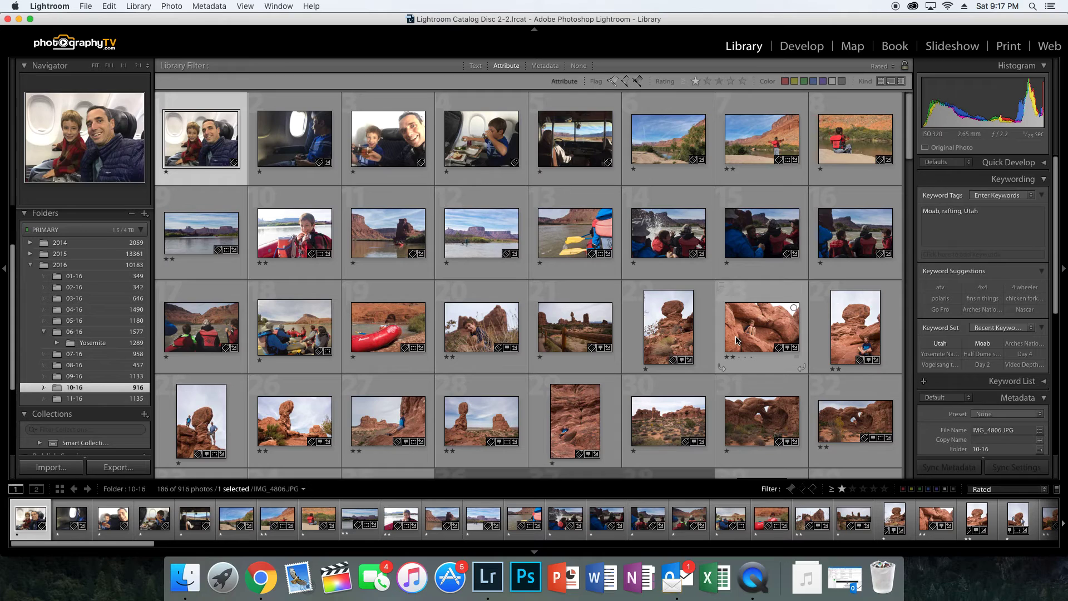
Find and select the yellow ATV and dirt bike photo in the rated grid
scroll(645, 278, "down", 4)
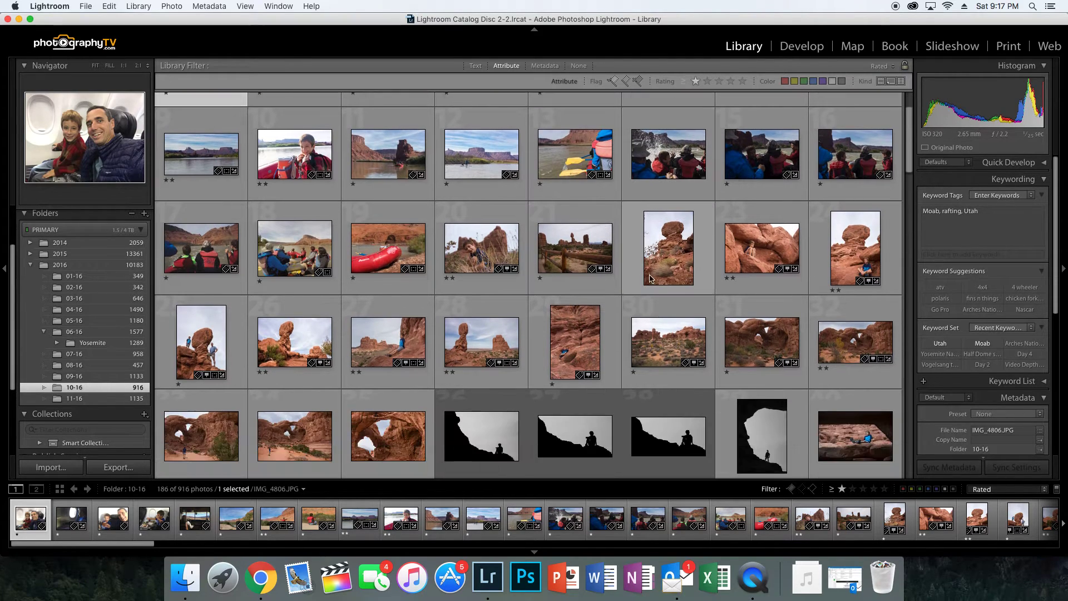
scroll(671, 305, "down", 6)
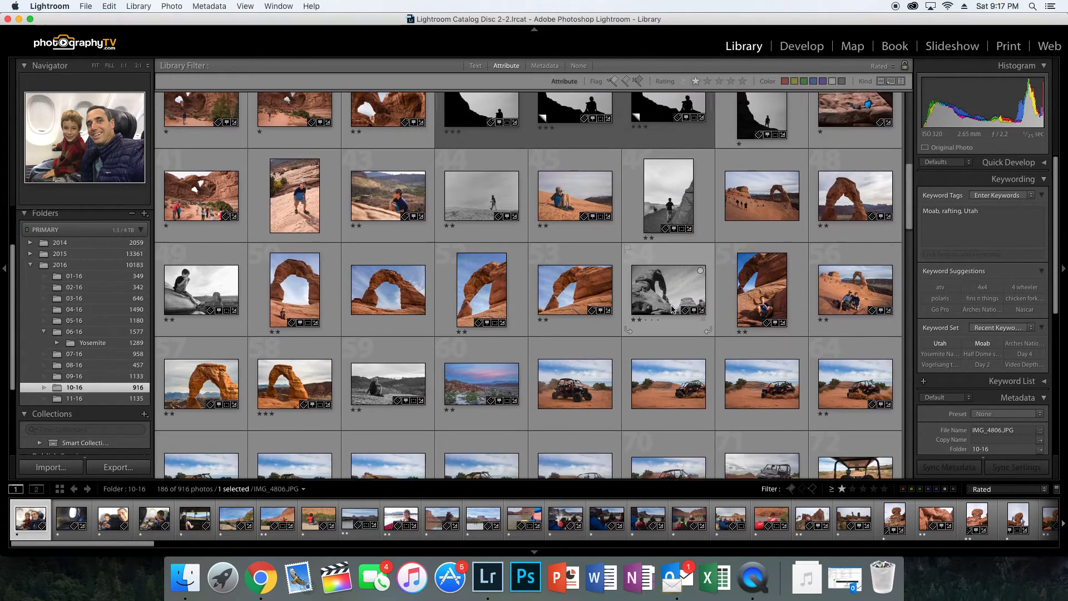
scroll(673, 306, "down", 2)
scroll(679, 310, "down", 3)
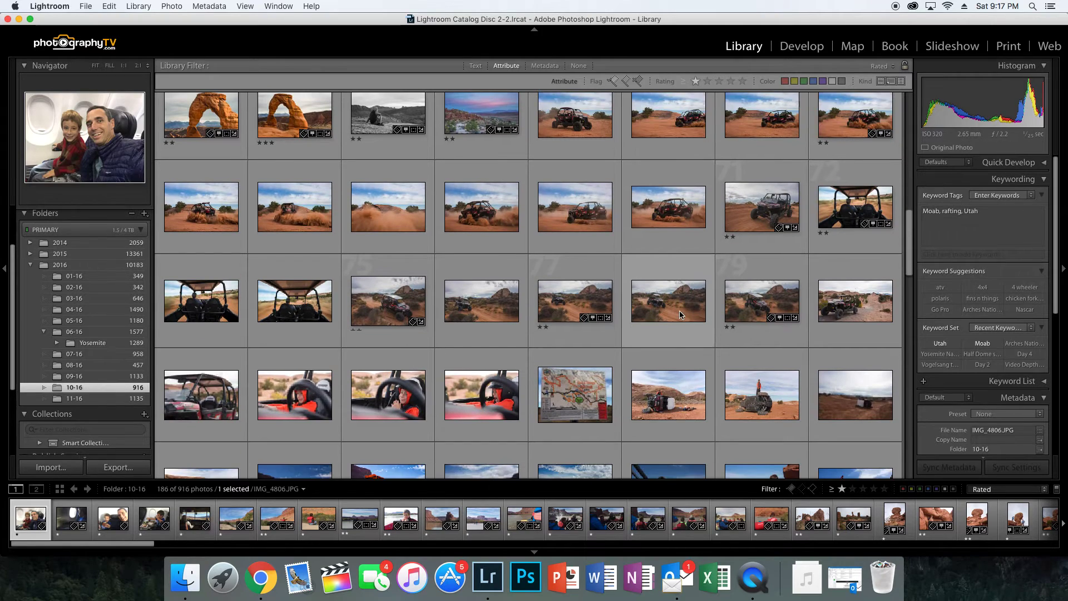
scroll(679, 312, "down", 4)
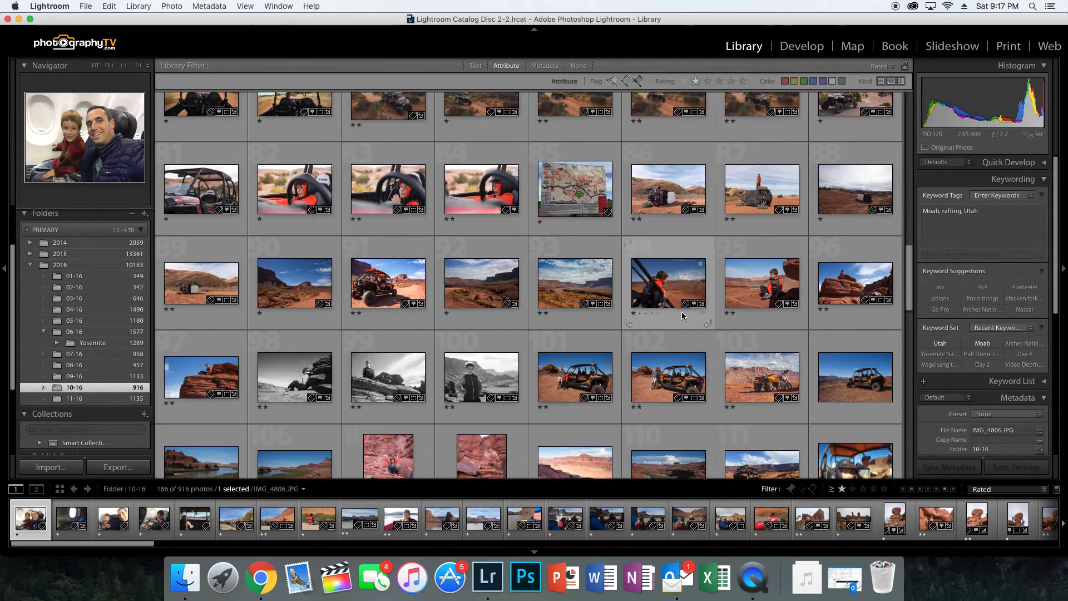
left_click(756, 325)
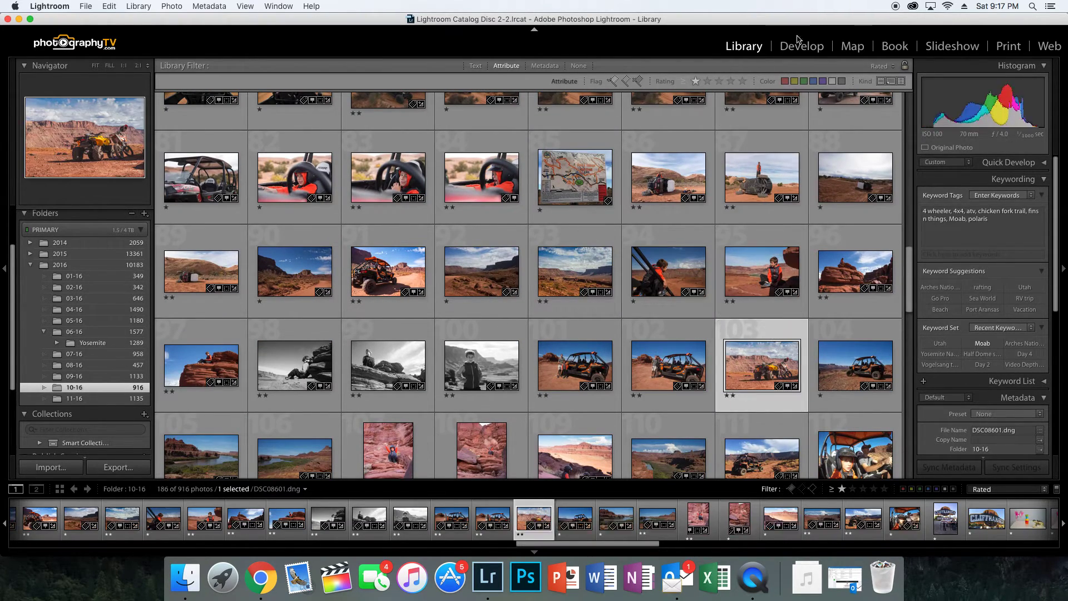
Open ATV photo DSC08601.dng in Develop and compare it against its unedited original
left_click(809, 48)
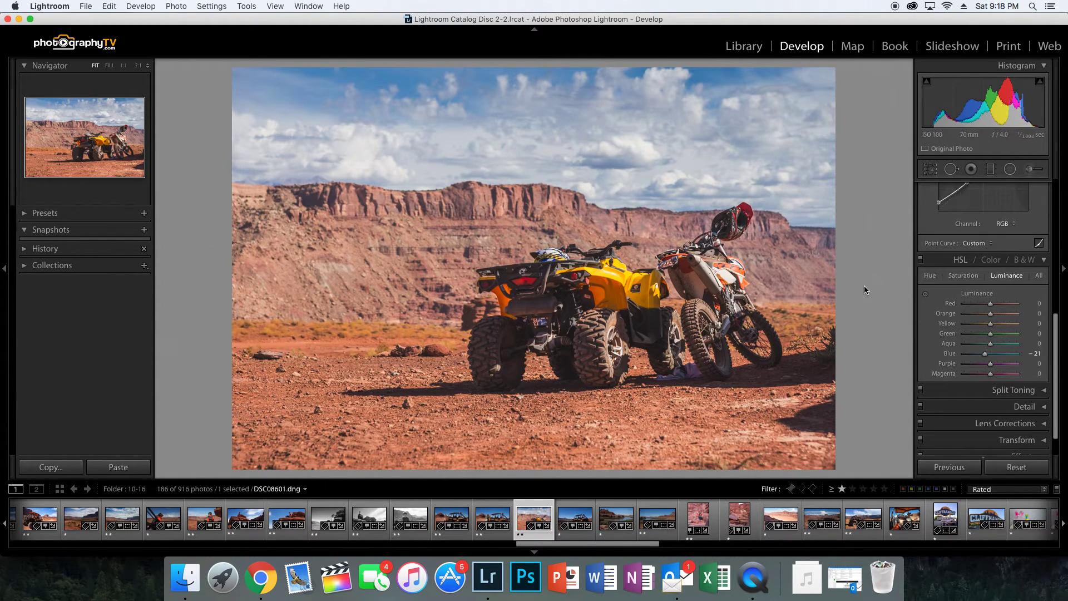
key("backslash")
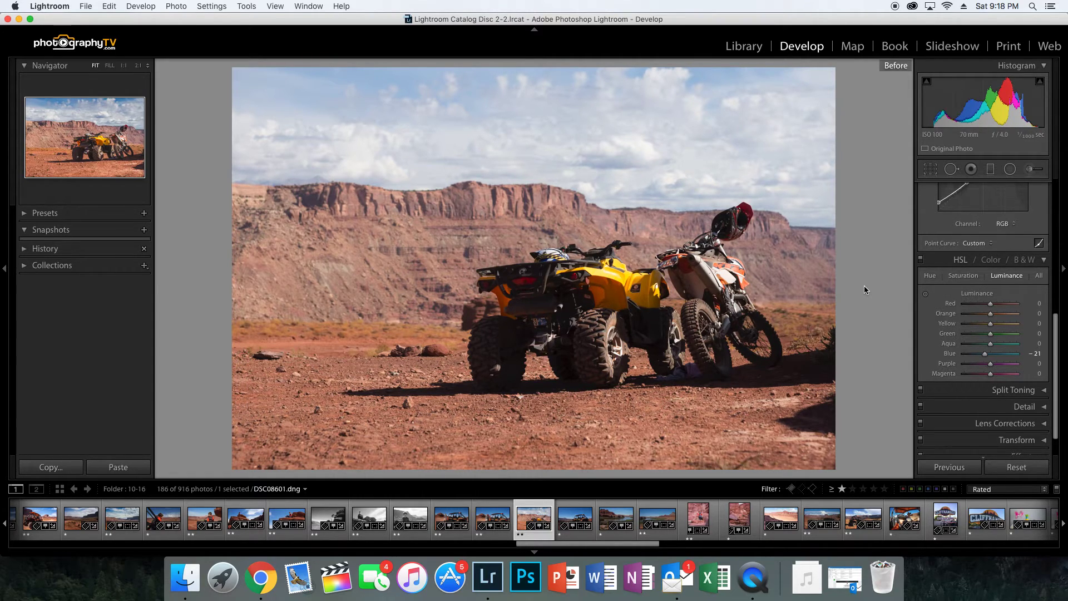
key("backslash")
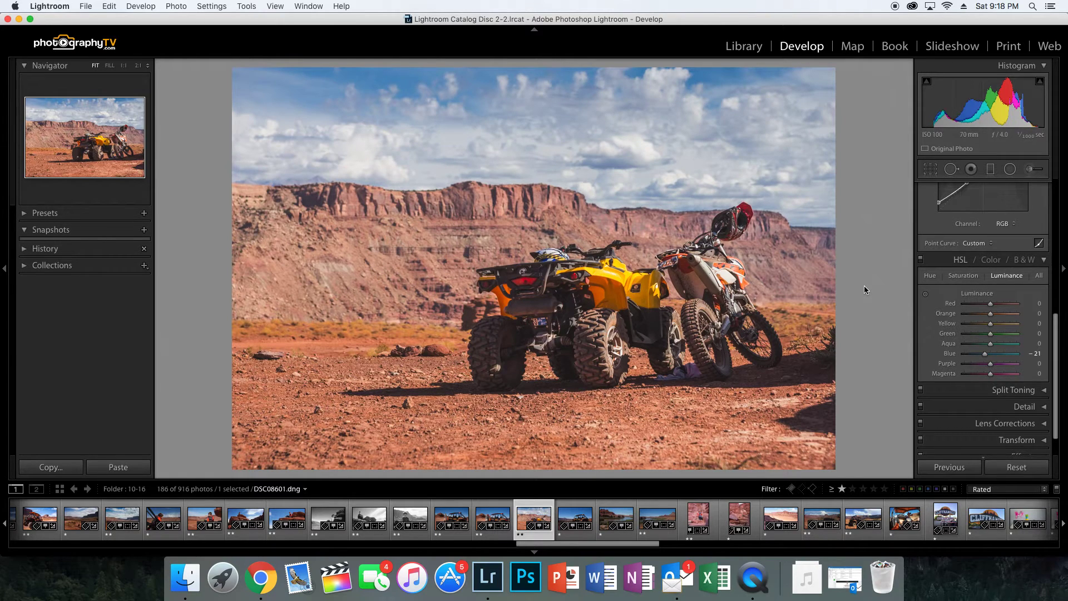
scroll(1019, 280, "up", 8)
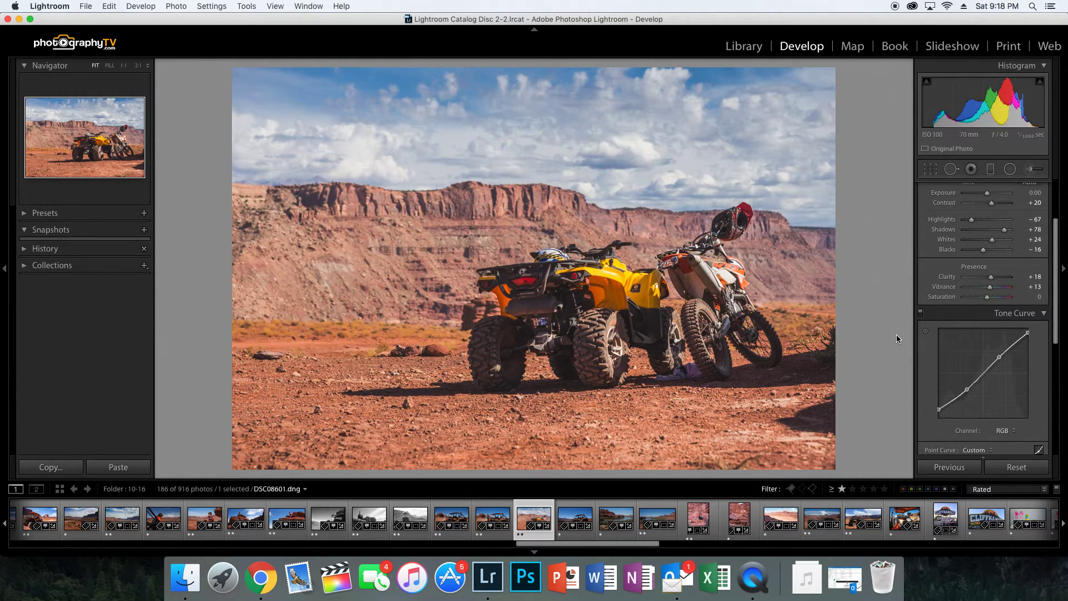
Reset the ATV photo's HSL Blue luminance from -21 to 0
scroll(1003, 312, "down", 8)
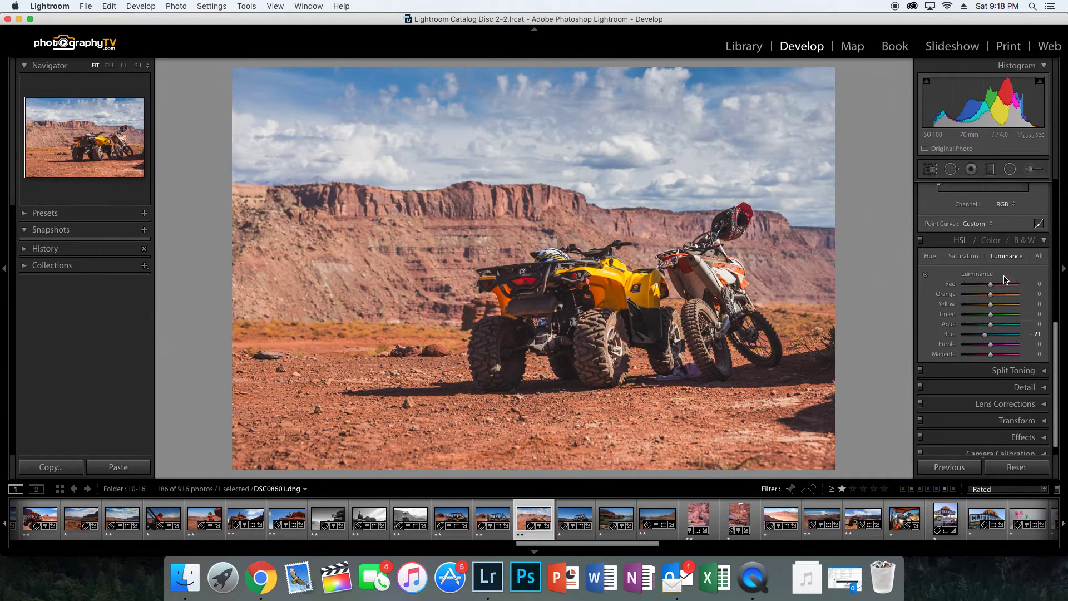
left_click(1005, 274, "alt")
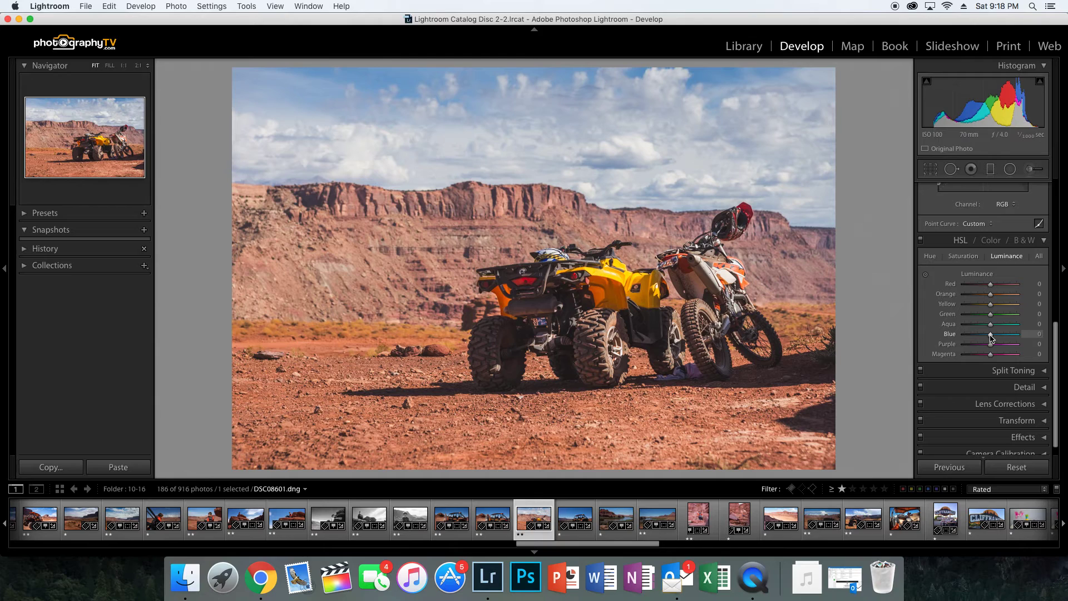
Try darker Blue luminance values for the ATV sky, settling at -26
mouse_move(990, 337)
left_mouse_down()
mouse_move(949, 337)
mouse_move(980, 338)
left_mouse_up()
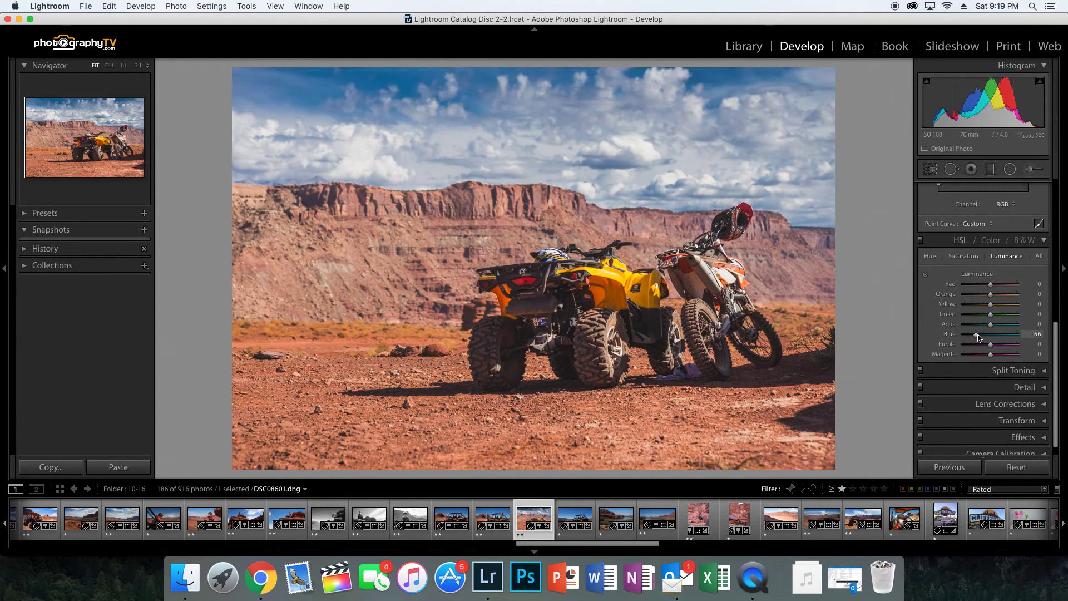
left_click_drag(980, 338, 985, 338)
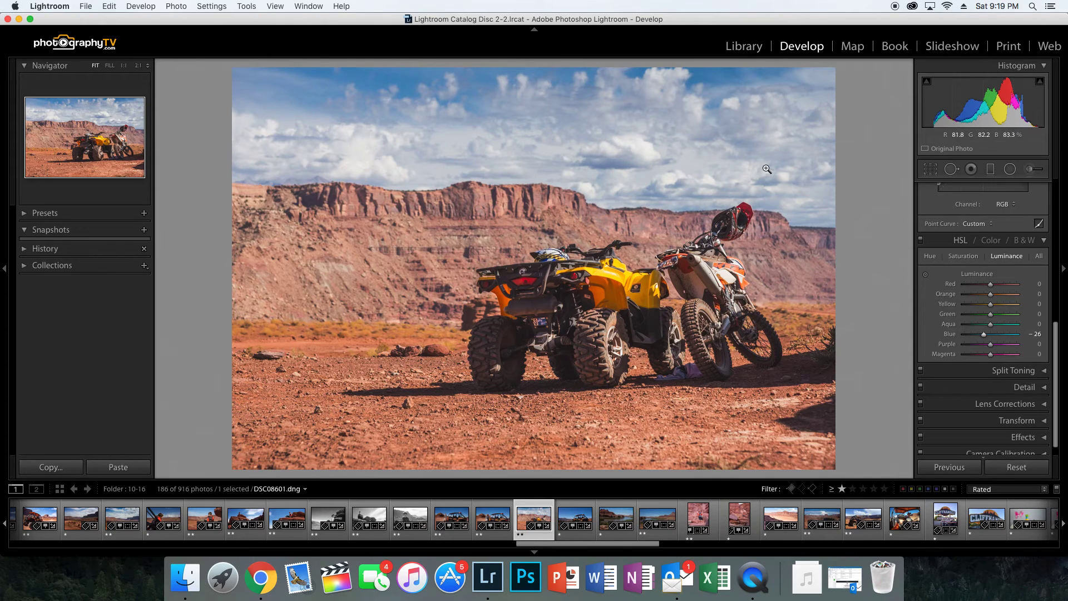
double_click(985, 337)
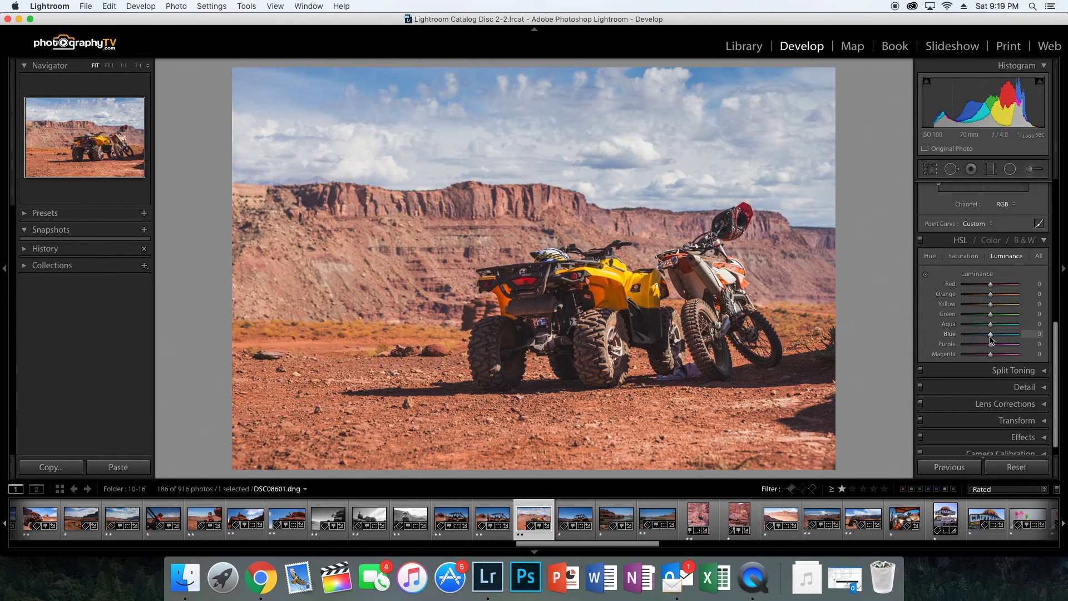
left_click_drag(990, 334, 984, 336)
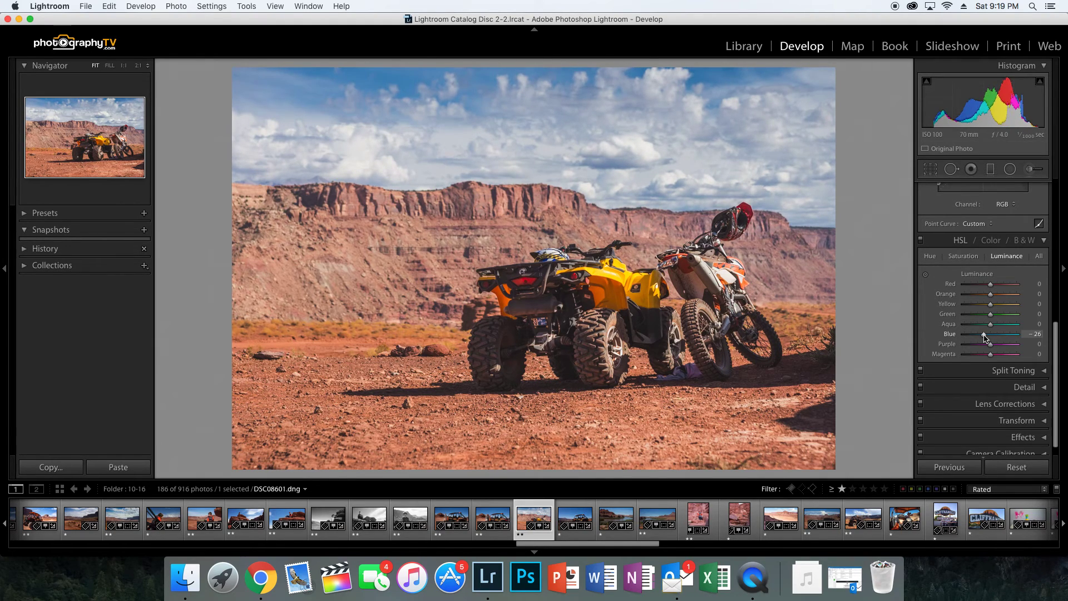